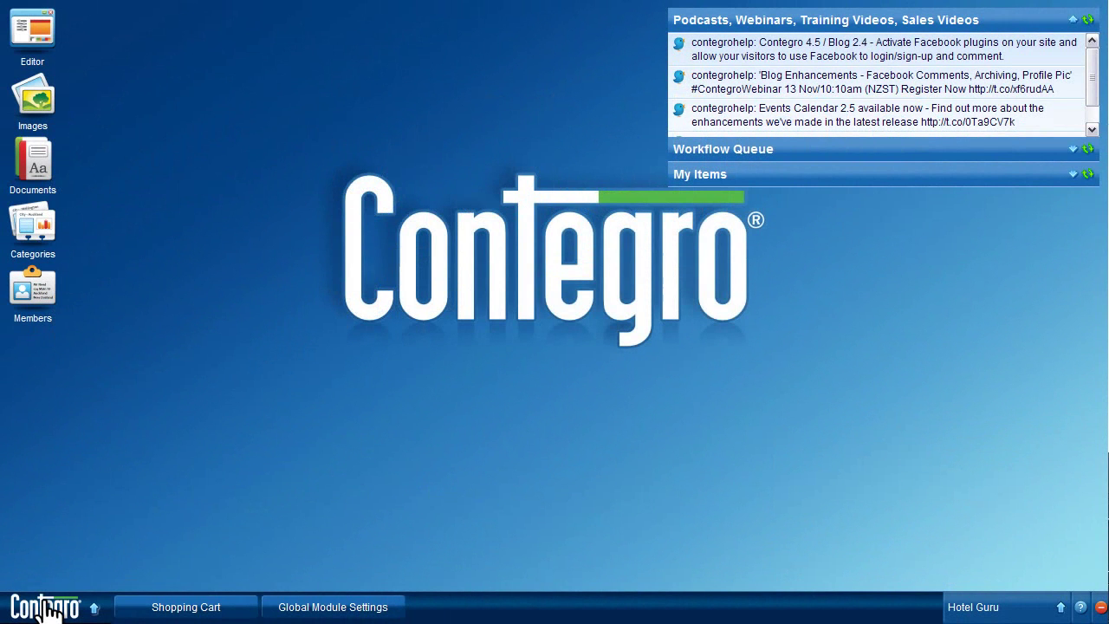
- Go to Add-On Modules > Shopping Cart > Reports to show the 9 Oct–9 Nov 2012 Order Summary
click(47, 609)
mouse_move(78, 495)
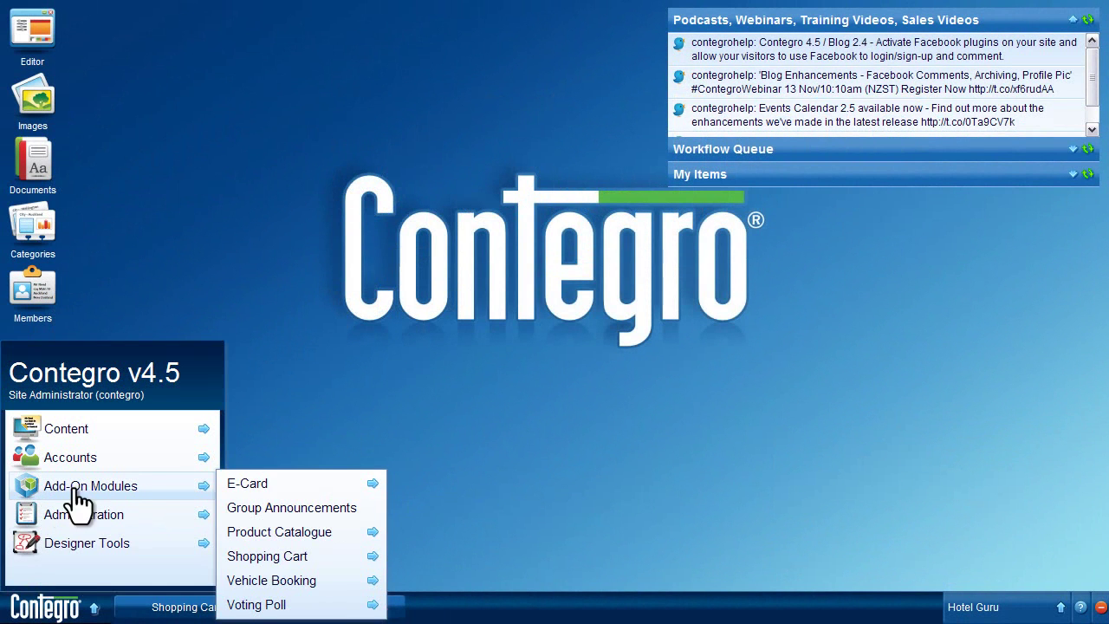
mouse_move(286, 559)
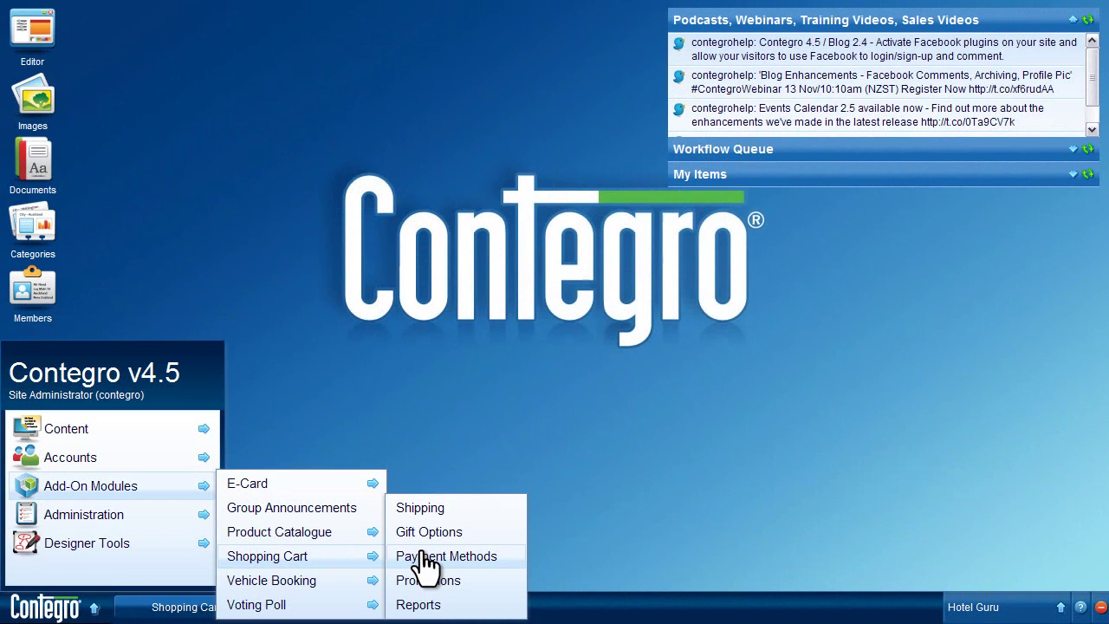
click(420, 606)
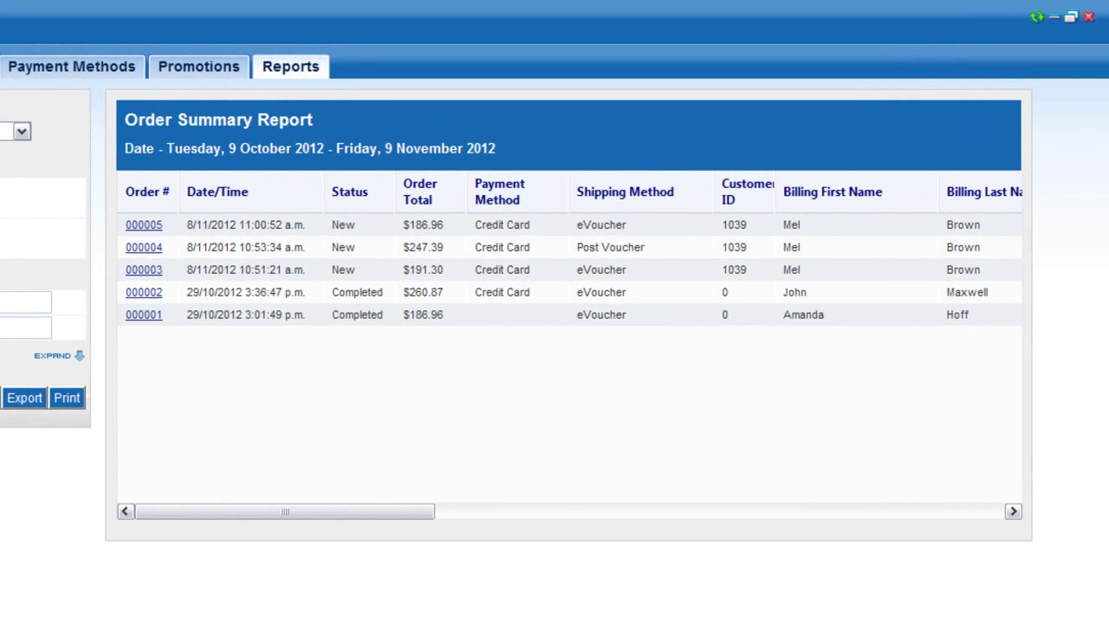
click(144, 292)
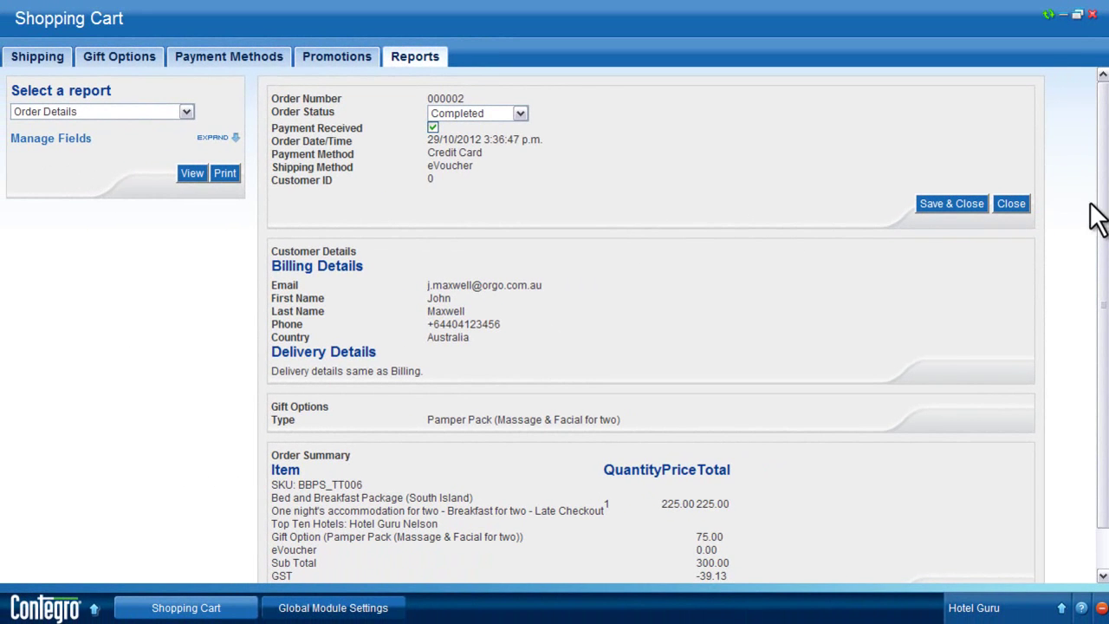
scroll(1100, 234, down, 1)
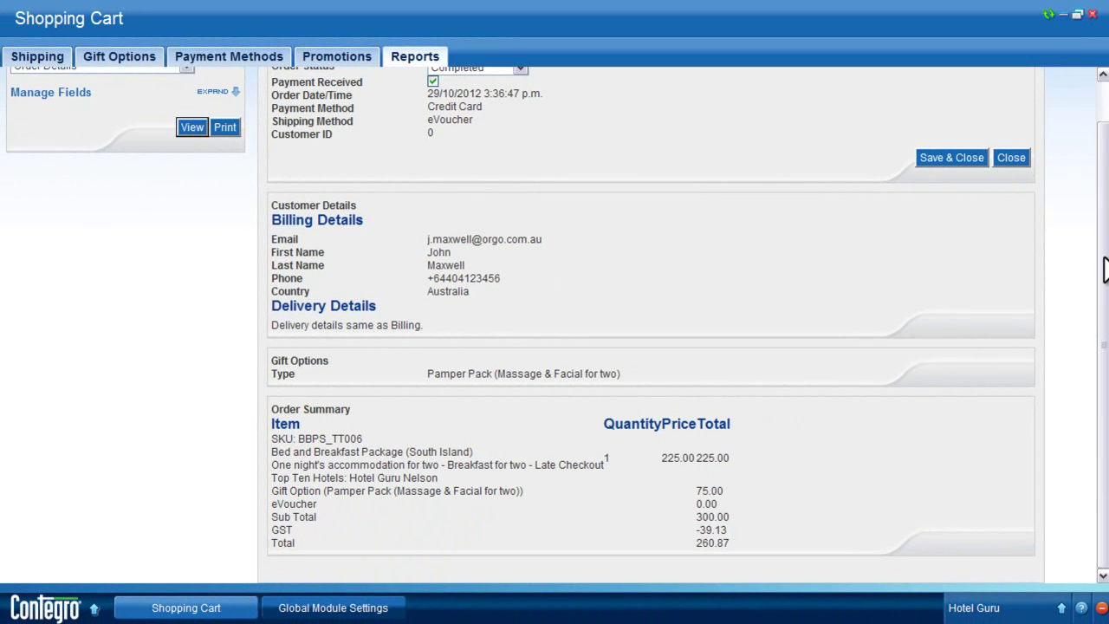
click(1017, 159)
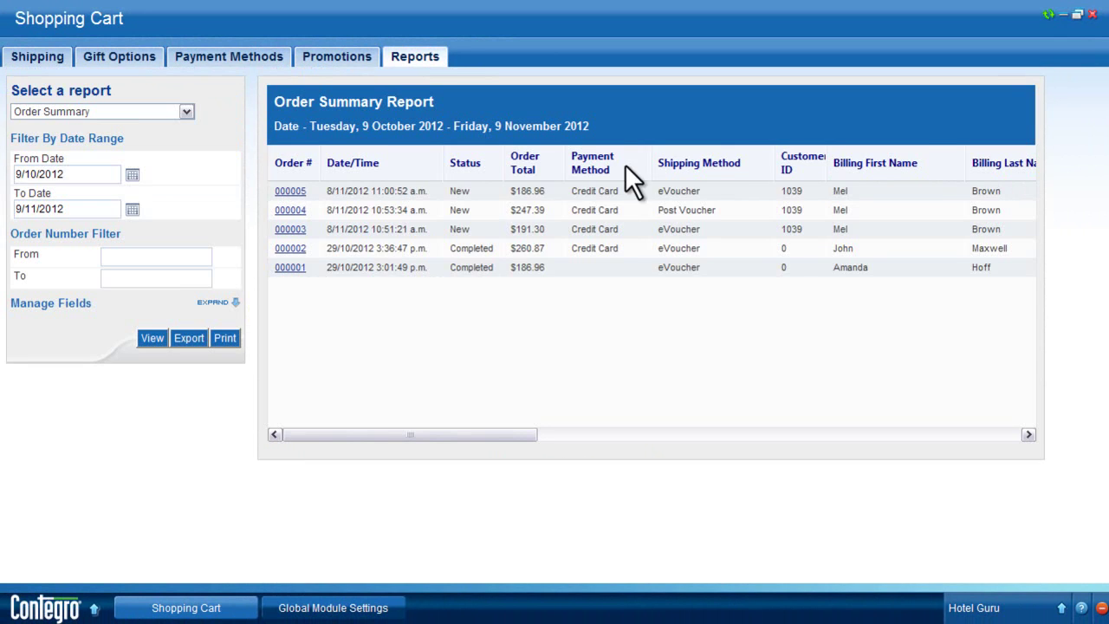
- Switch to the Order Summary With Items Report and untick Billing Postal Post Code under Manage Fields
click(186, 111)
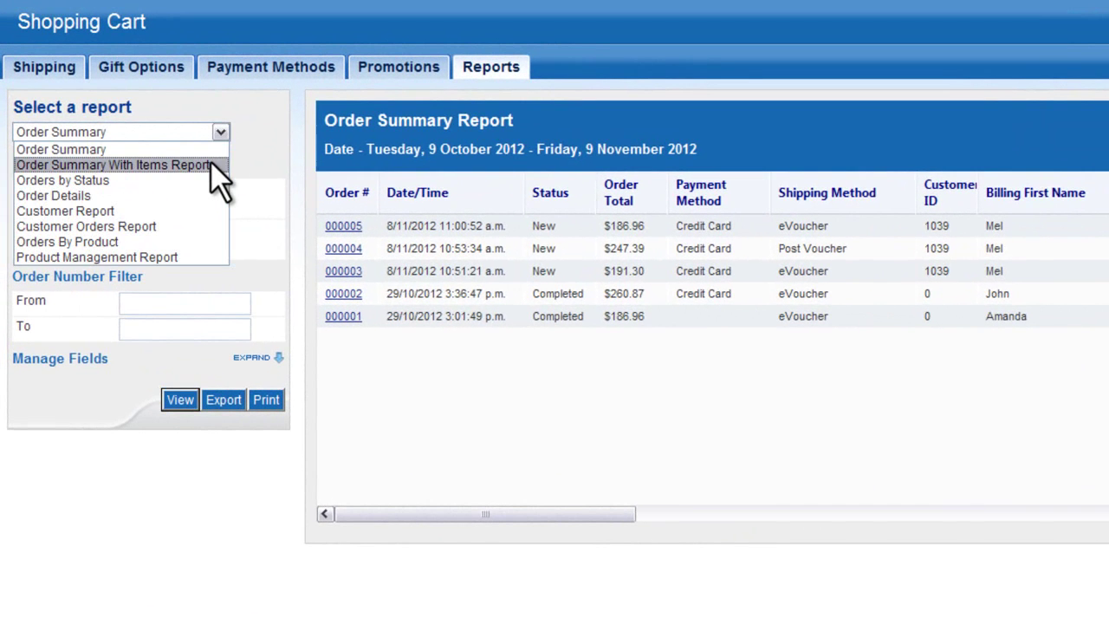
click(210, 164)
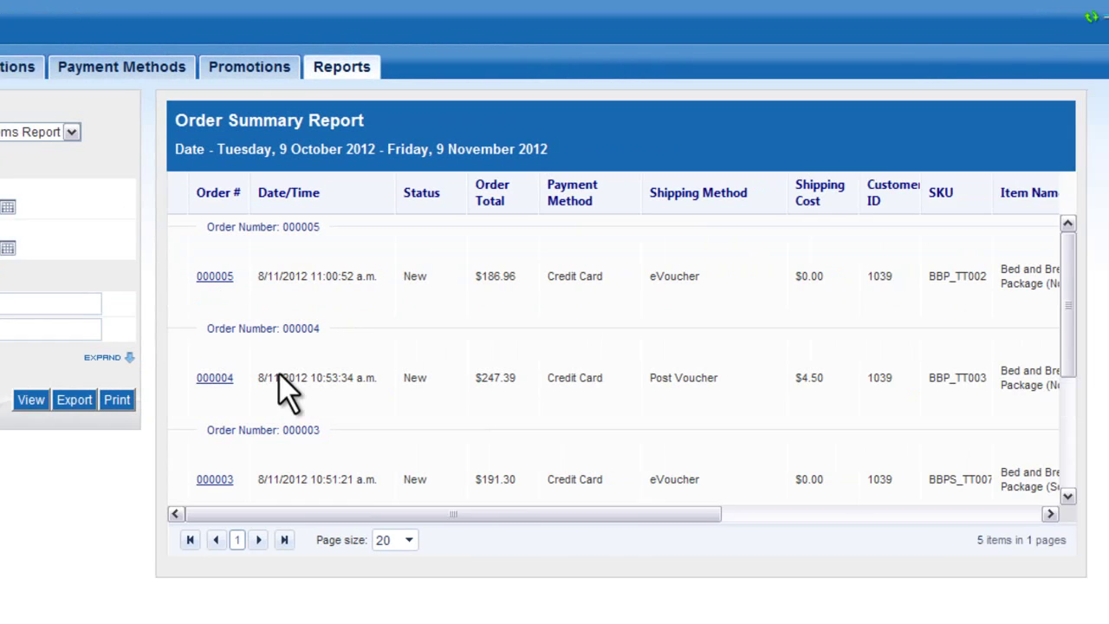
drag(294, 511, 510, 512)
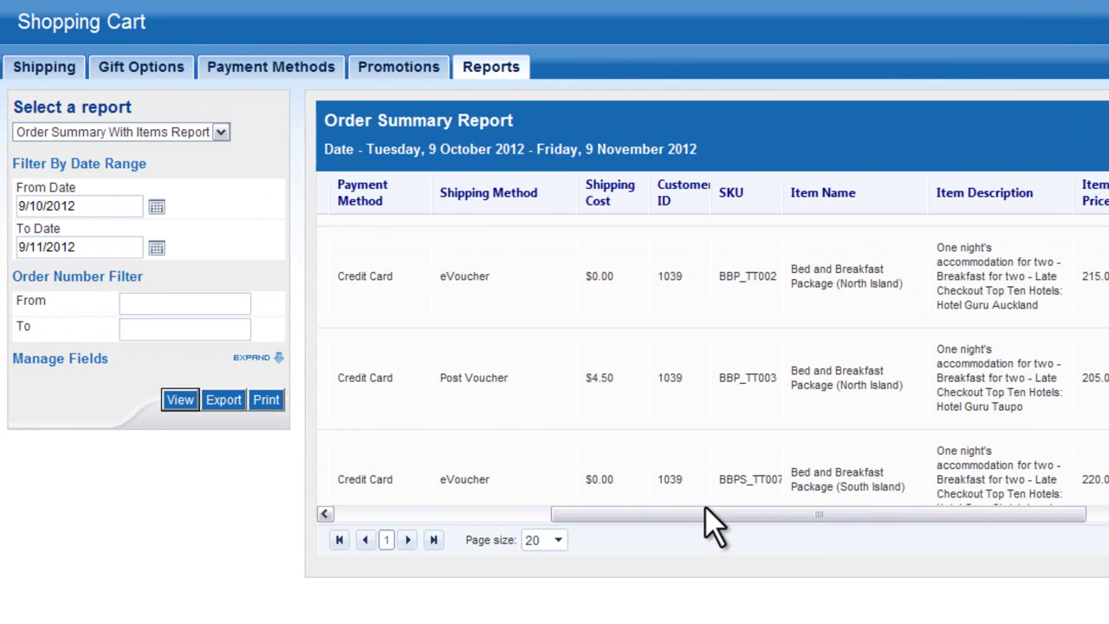
click(251, 358)
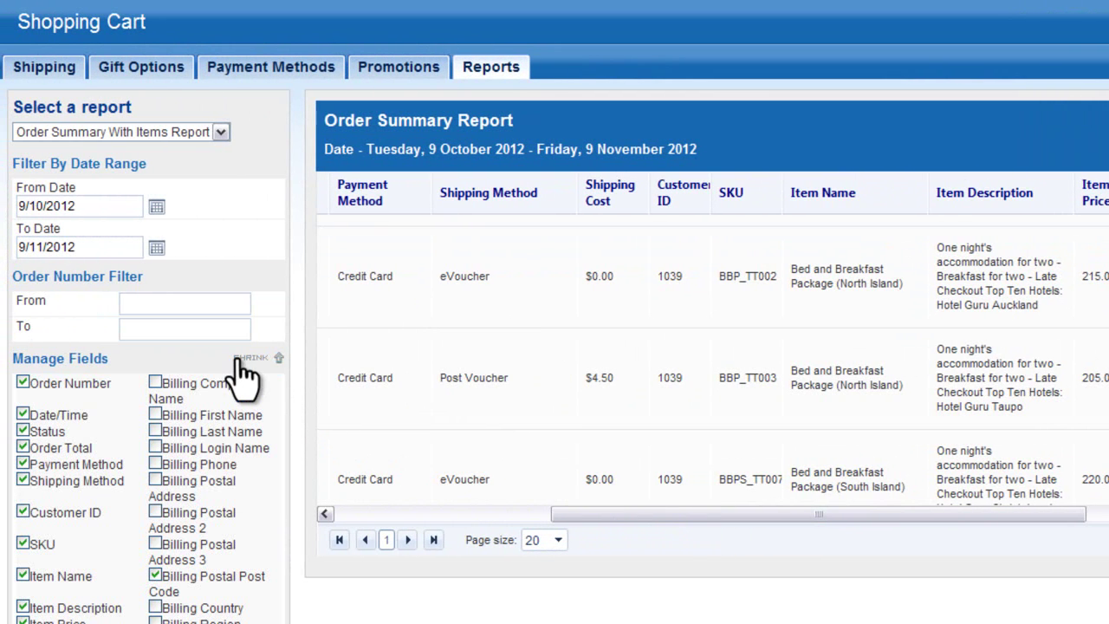
click(156, 576)
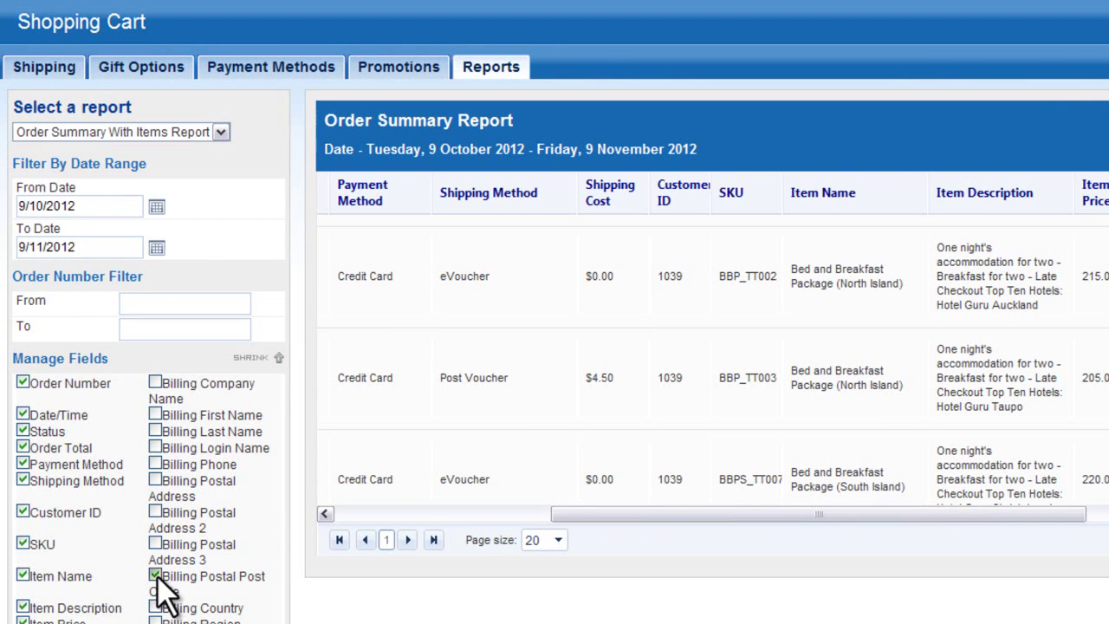
click(260, 360)
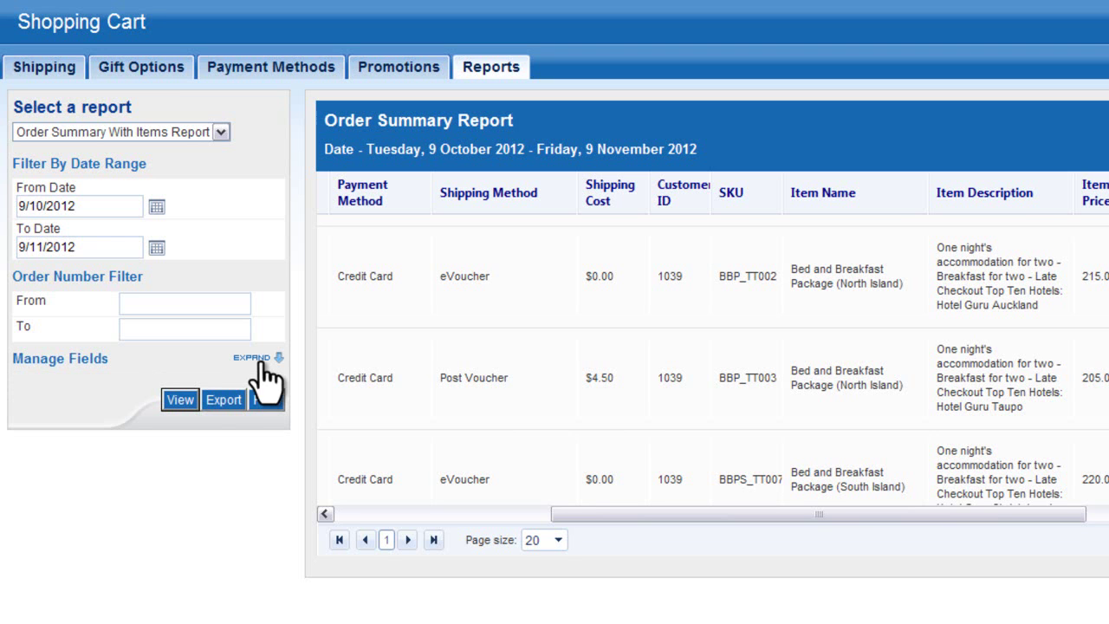
- Refresh the report, export and open it as OrderSummaryReport.9_11_2012.xls, then cancel printing
click(184, 399)
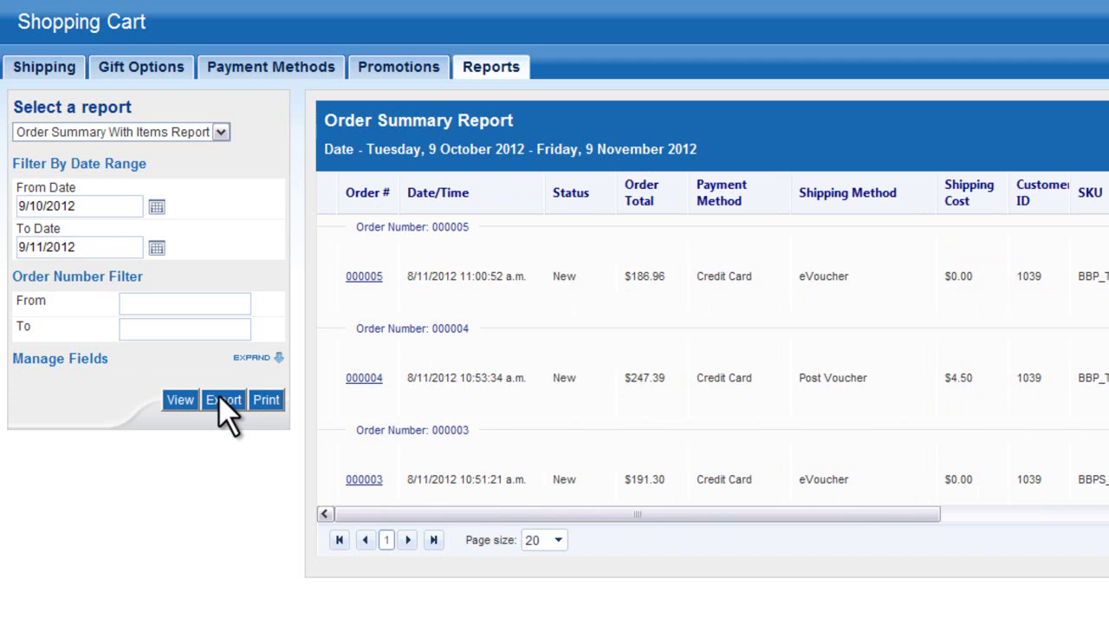
click(221, 400)
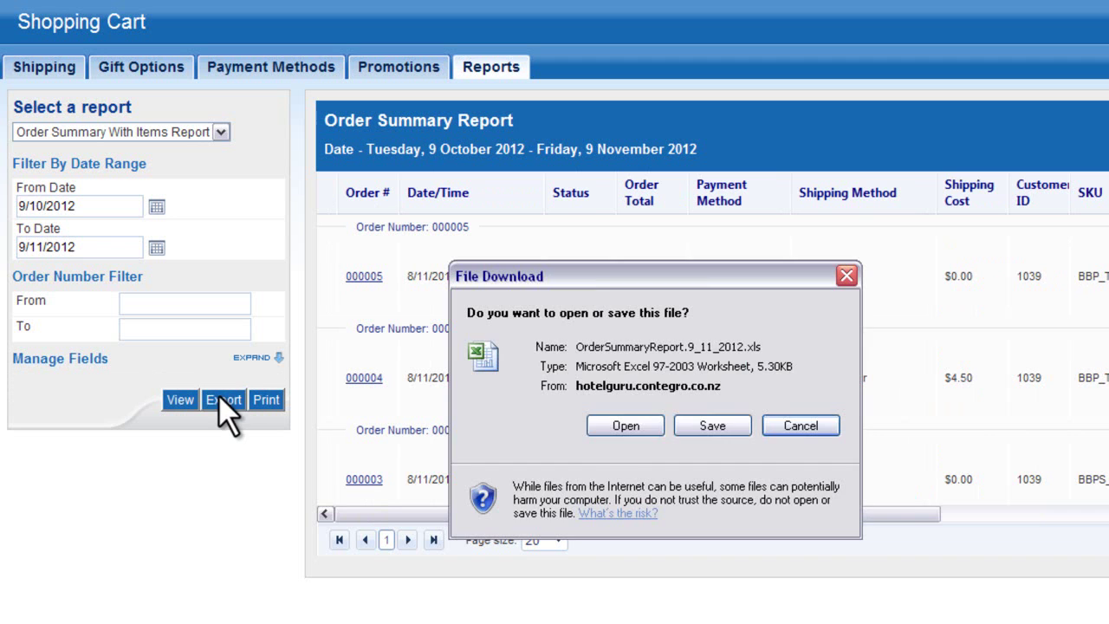
click(623, 425)
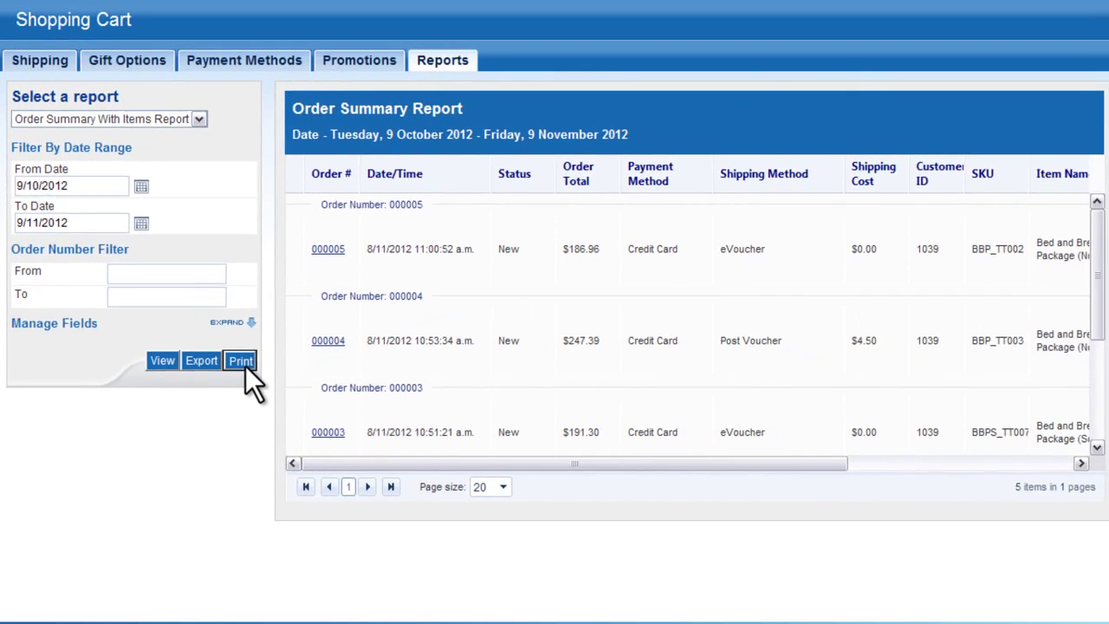
click(242, 361)
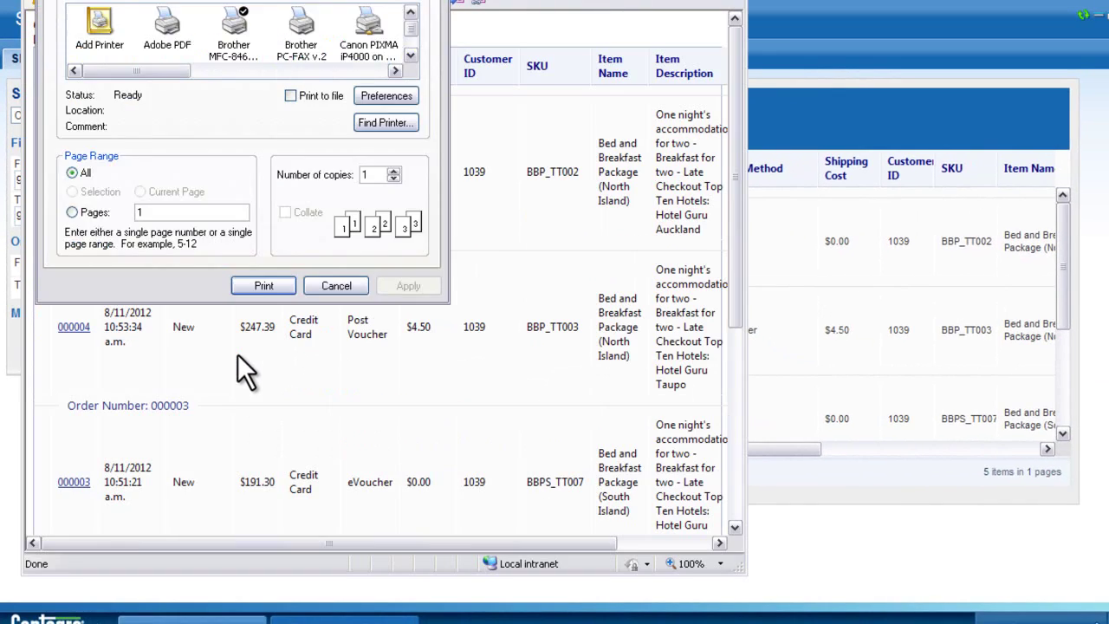
click(315, 290)
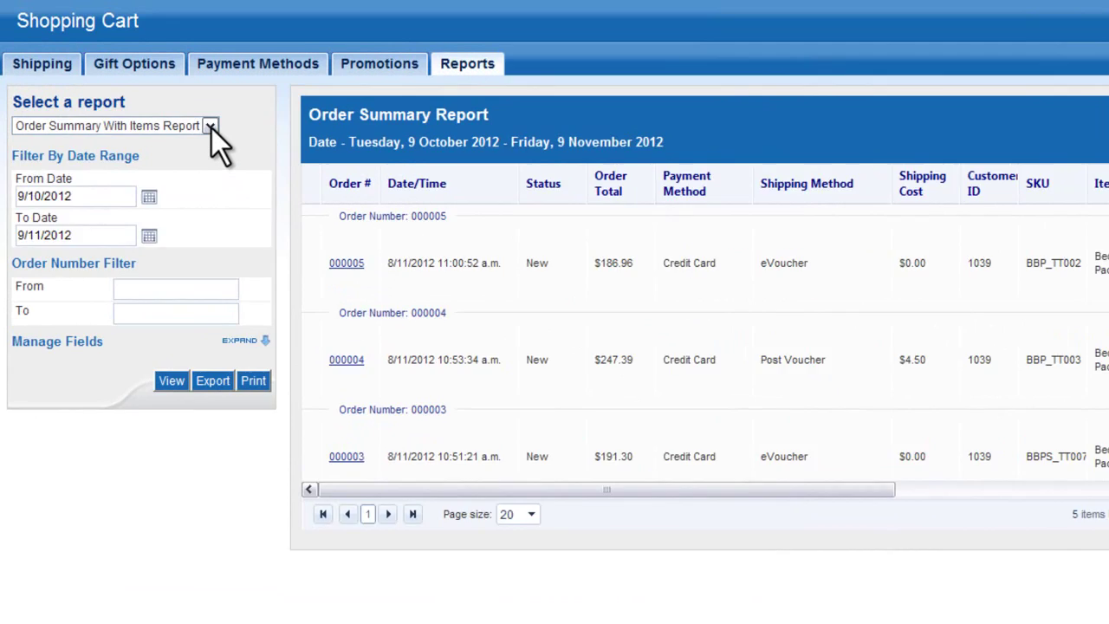
- In the Orders by Status report, change the newest order from New to In Progress and save it
click(192, 115)
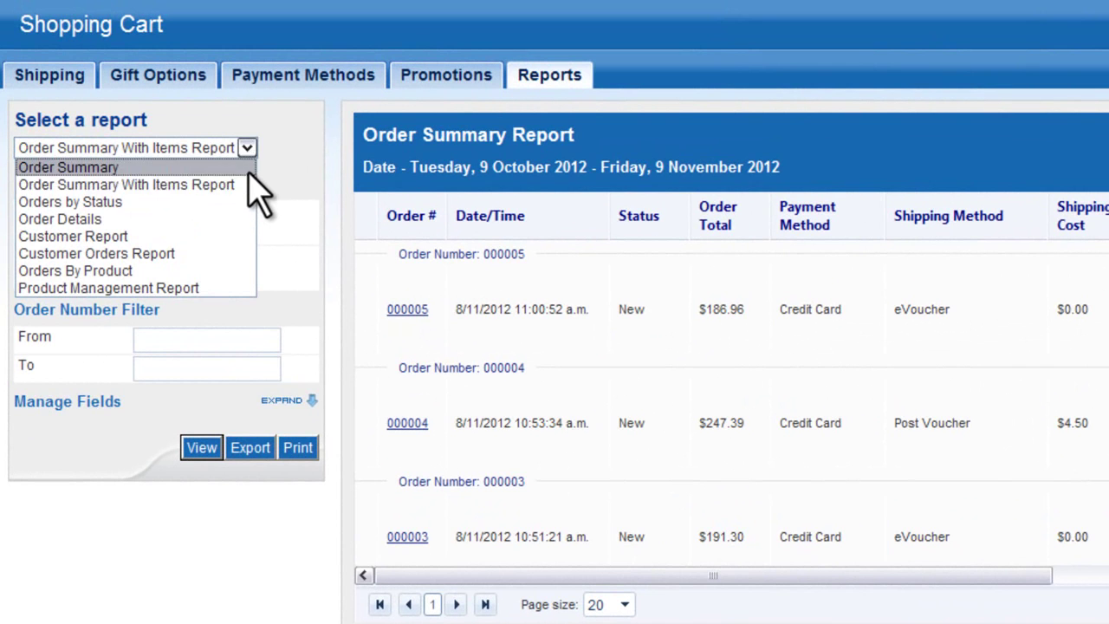
click(248, 205)
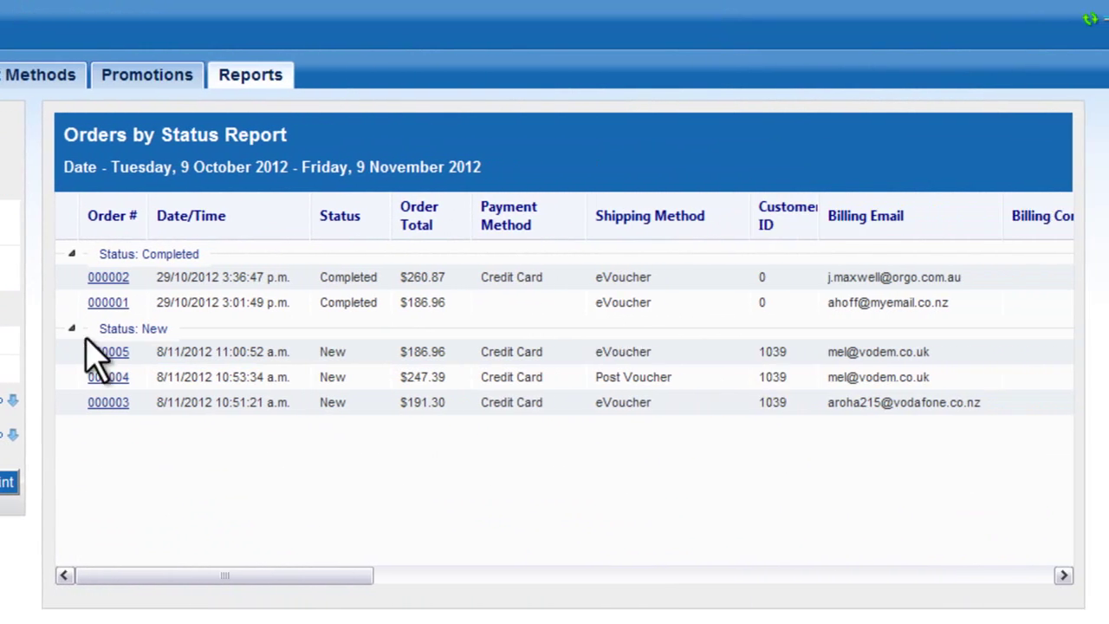
click(95, 352)
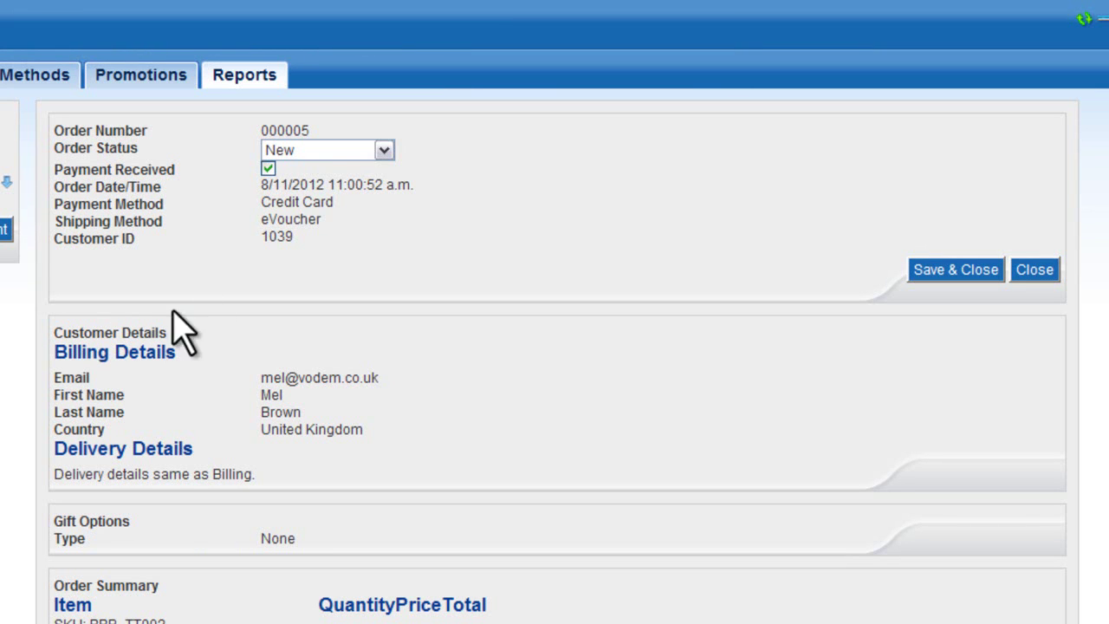
click(341, 157)
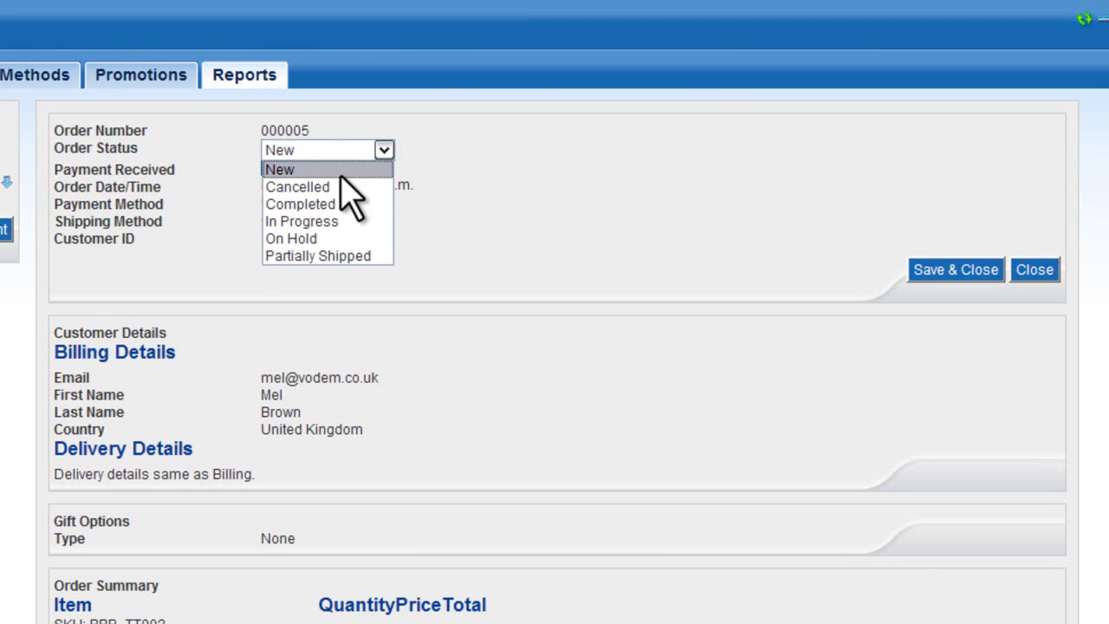
click(340, 220)
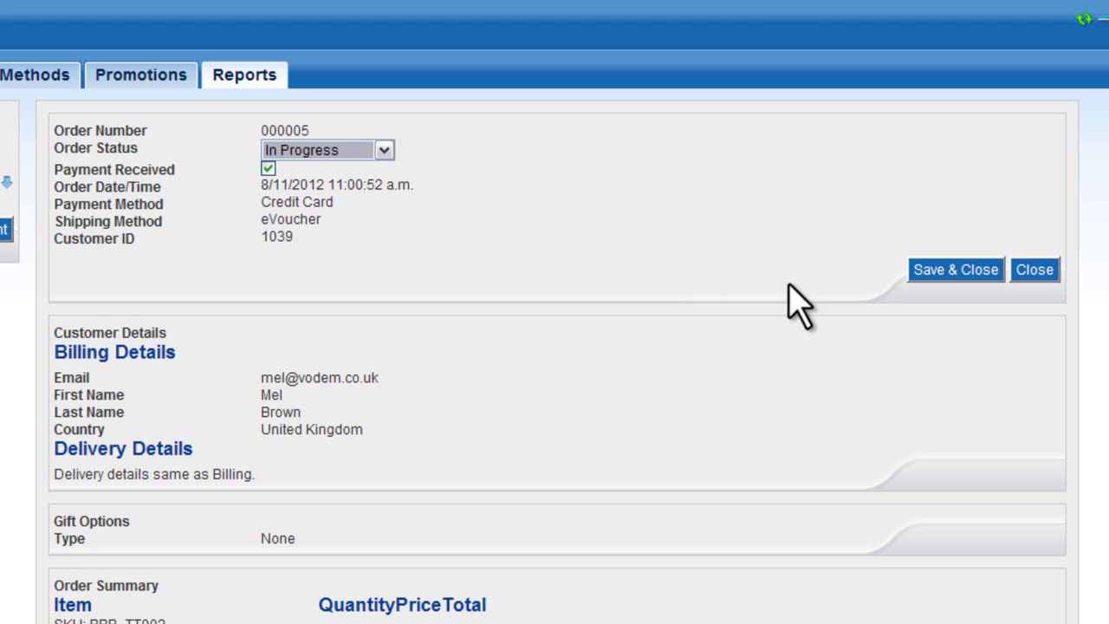
click(957, 276)
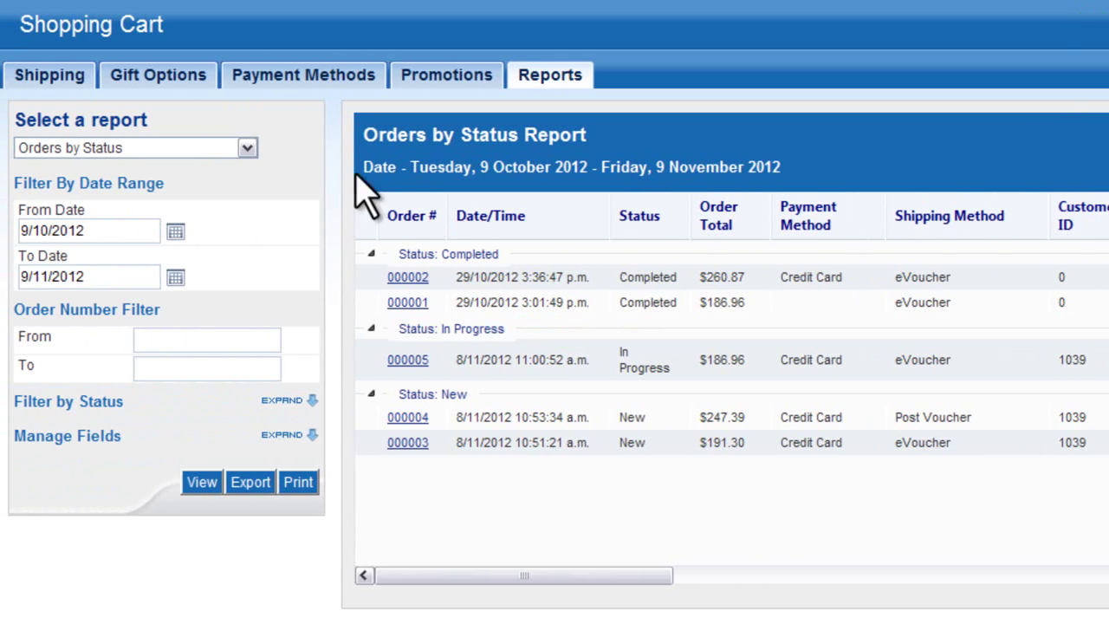
- Load the Order Details report for order number 1 instead of the latest order
click(246, 148)
click(243, 217)
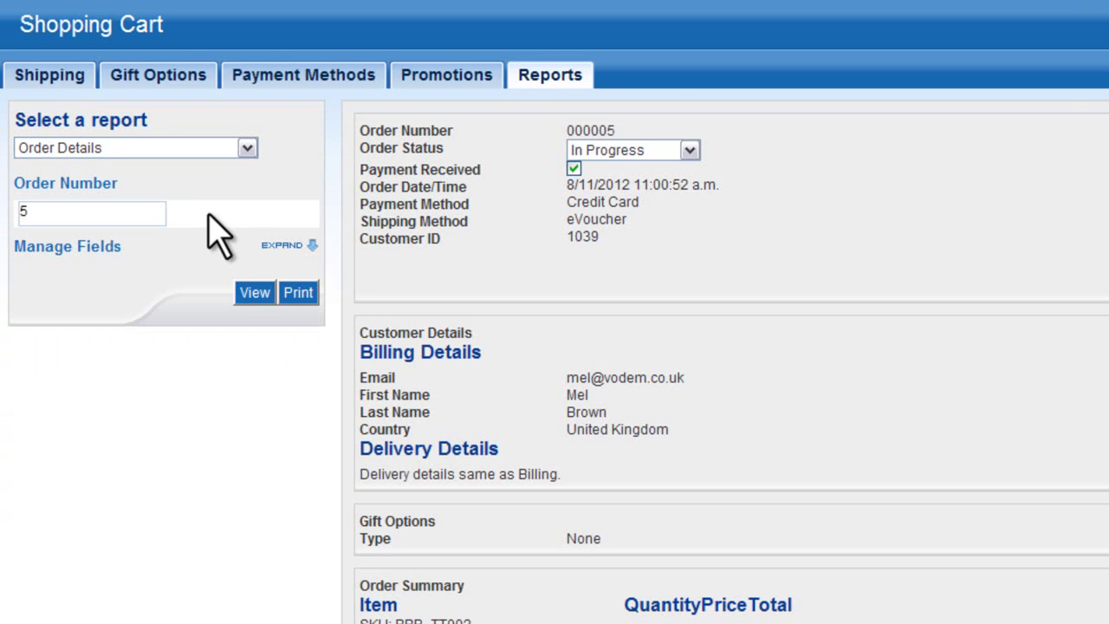
drag(112, 213, 4, 213)
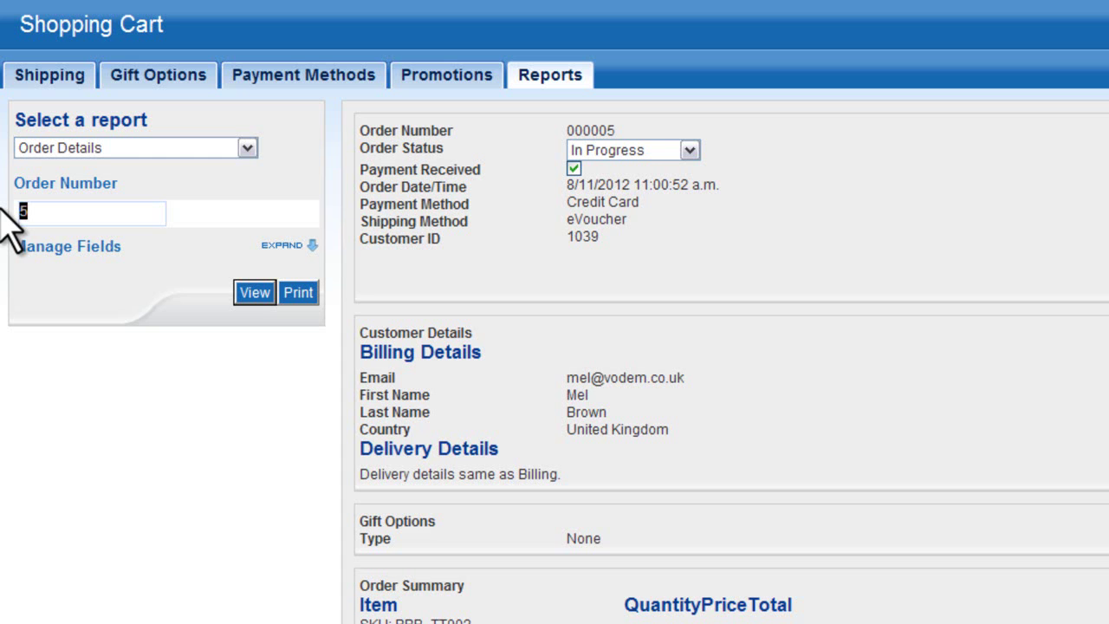
text(1)
click(251, 293)
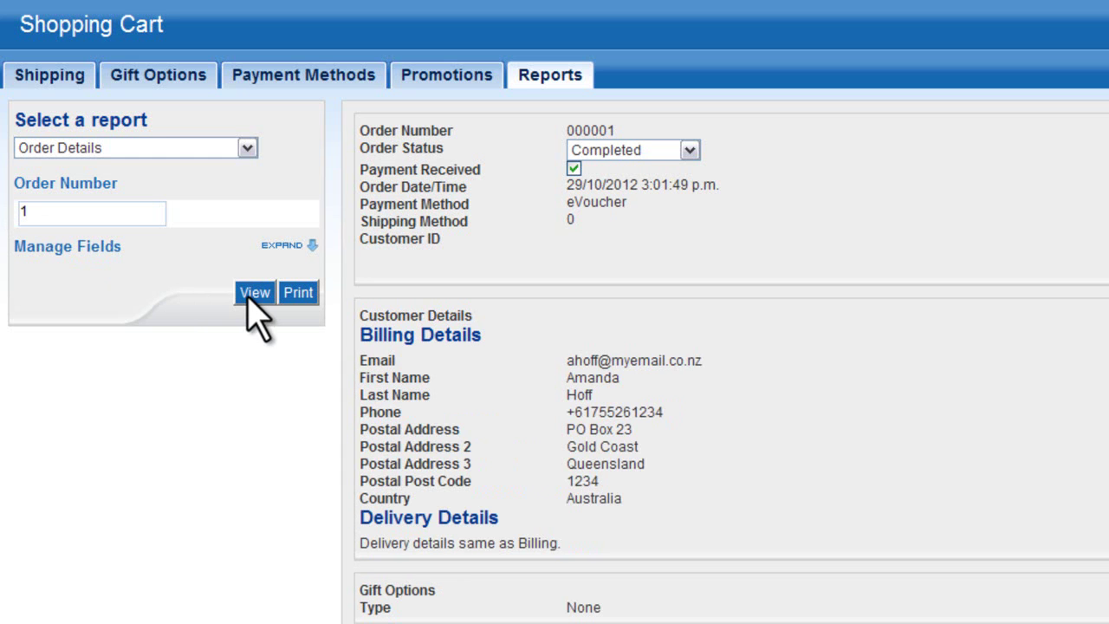
click(248, 149)
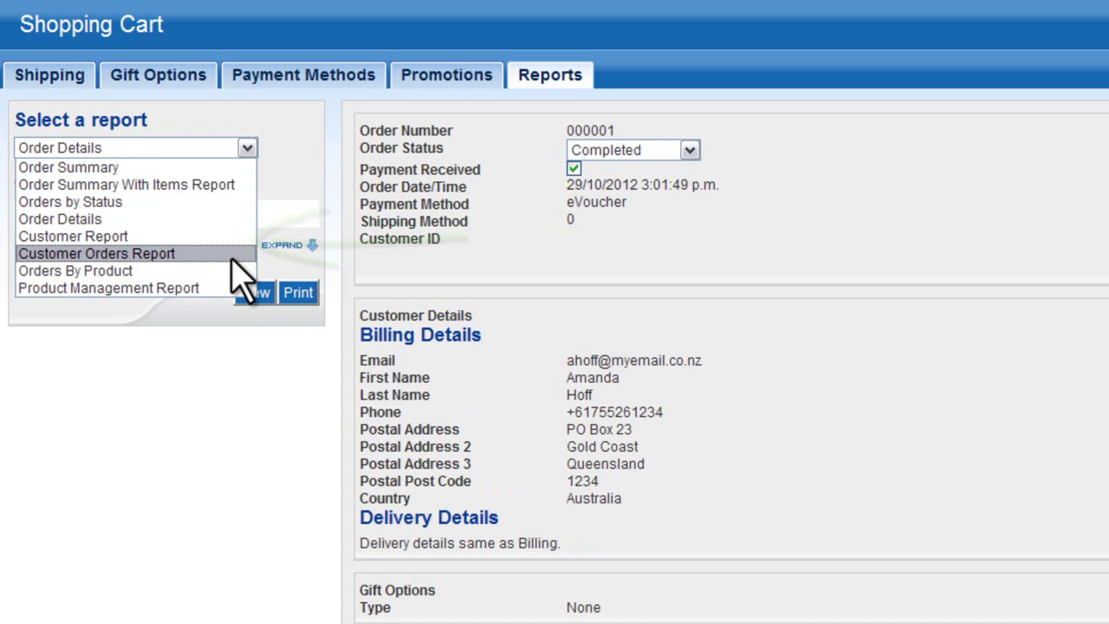
- Select the Customer Report, check the Shopping Cart global module settings, then return to the reports
click(230, 233)
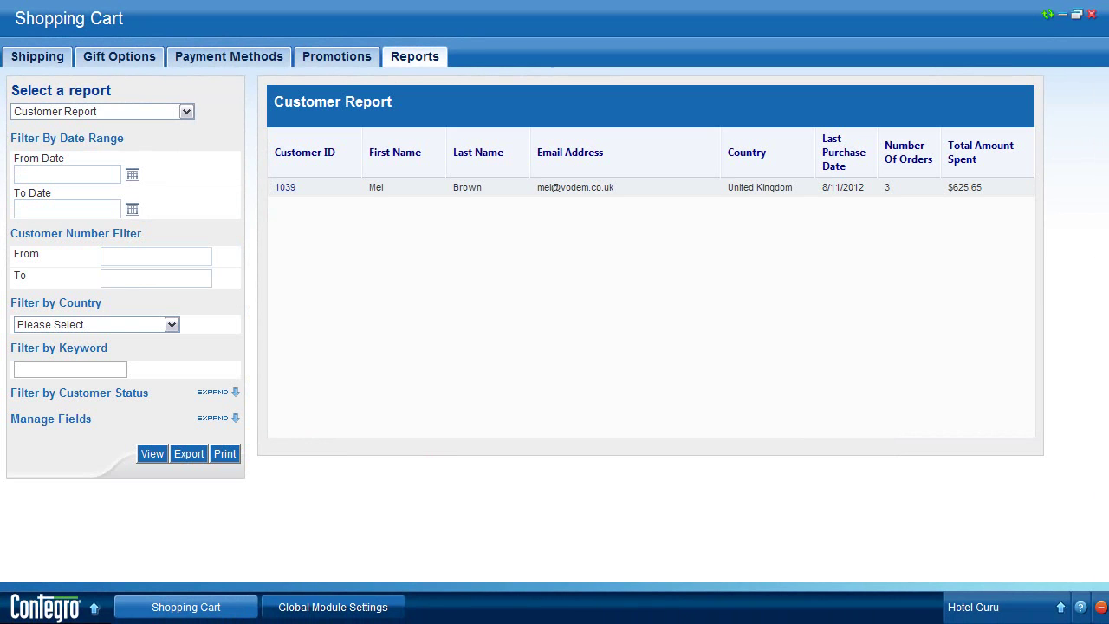
click(62, 607)
mouse_move(75, 519)
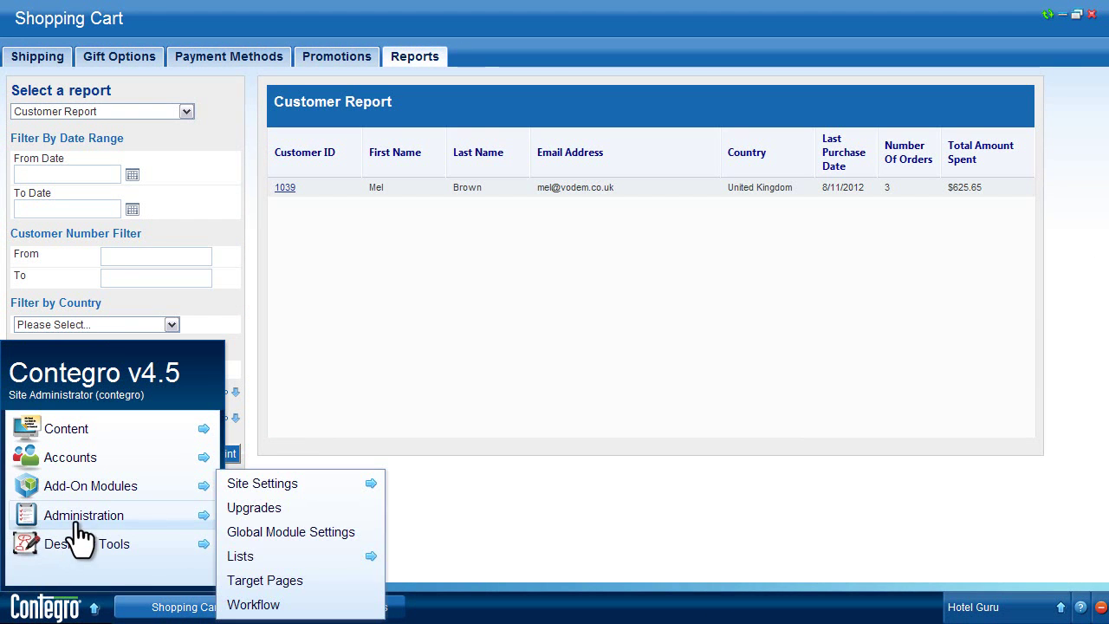
click(260, 533)
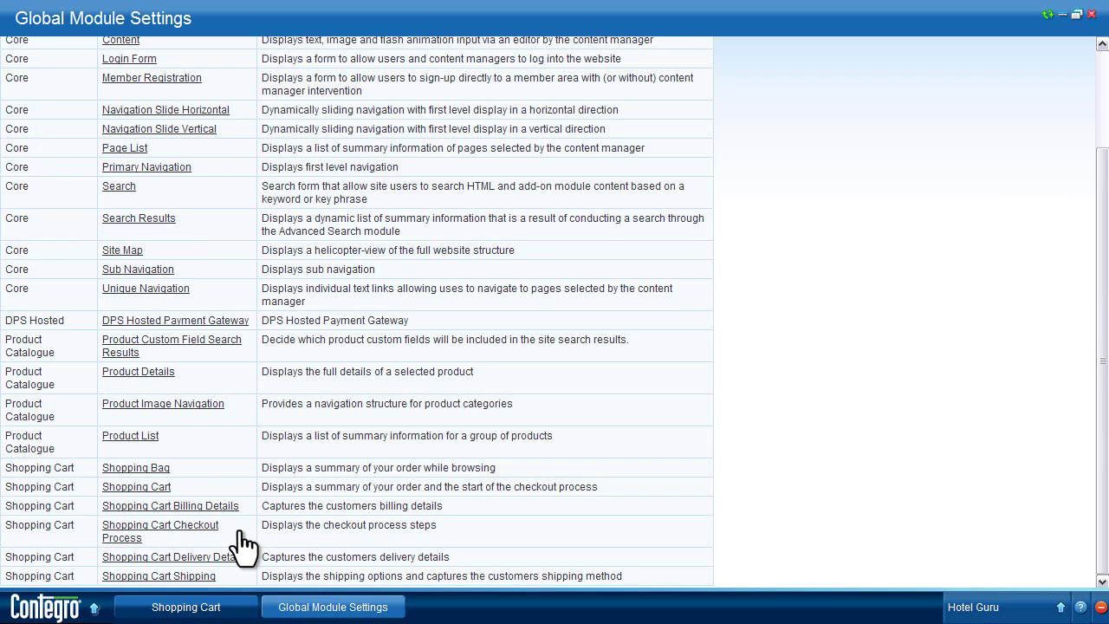
click(160, 487)
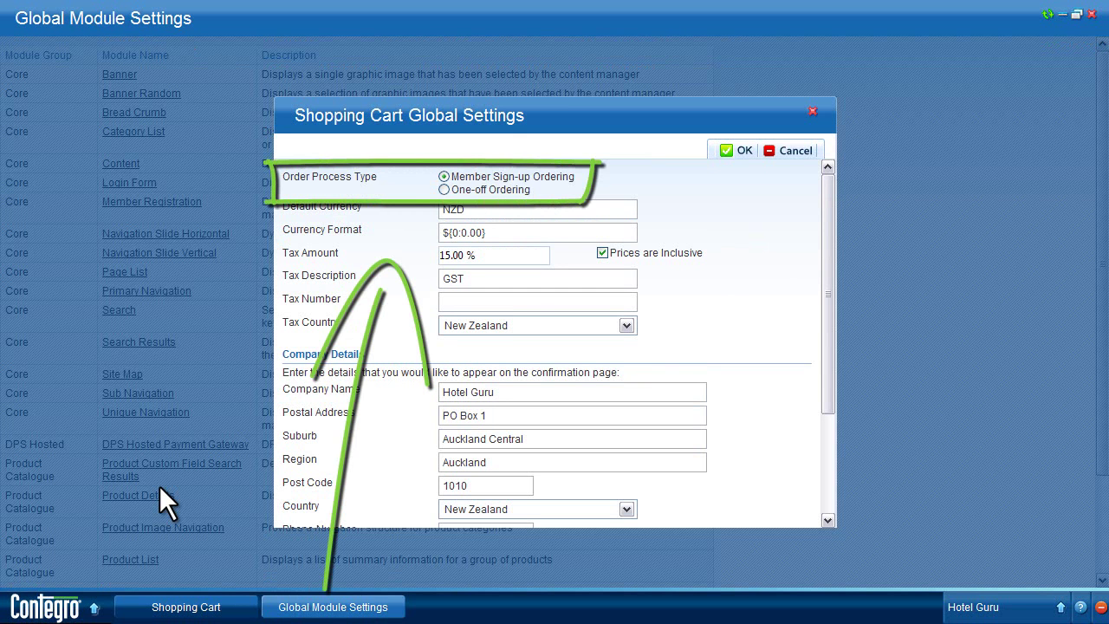
click(167, 605)
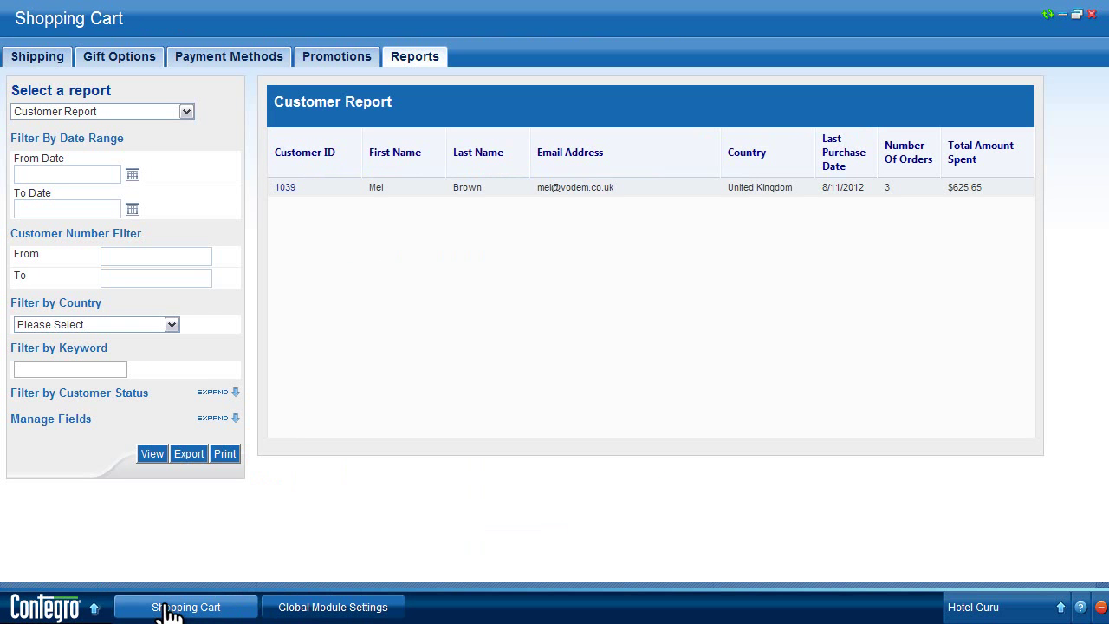
- Review the Orders By Product report, then show the Product Management Report and scroll its table right
click(186, 112)
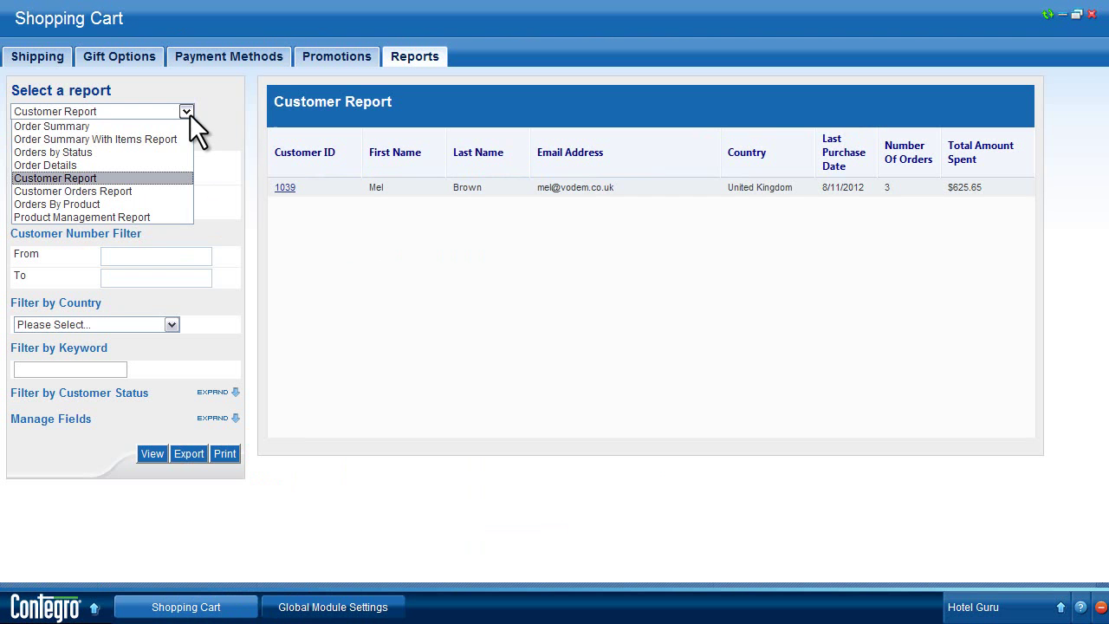
click(180, 202)
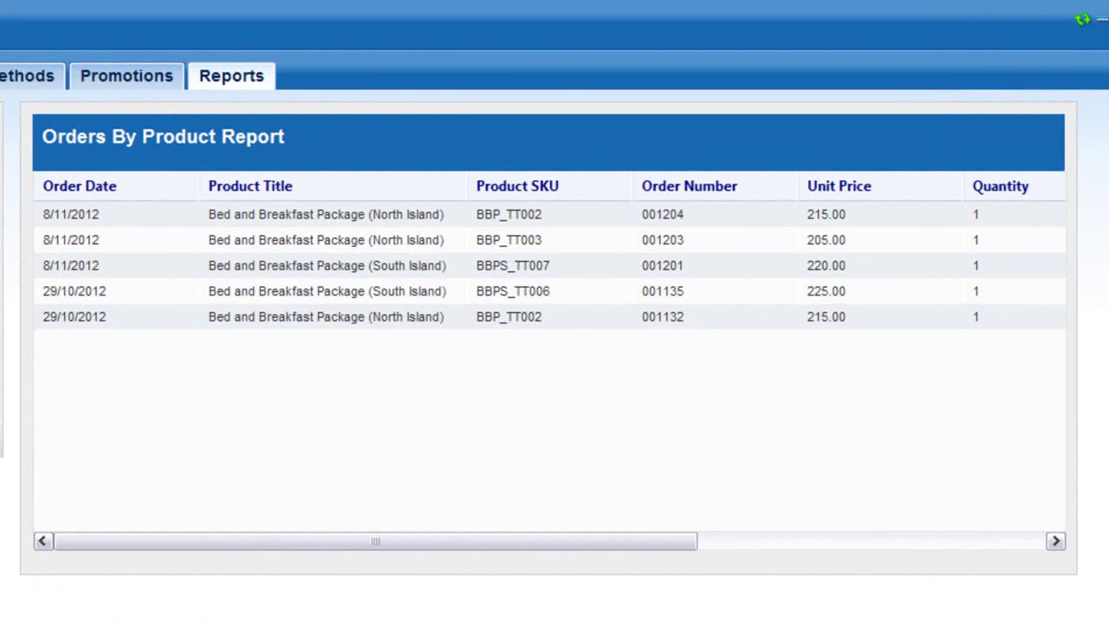
click(250, 150)
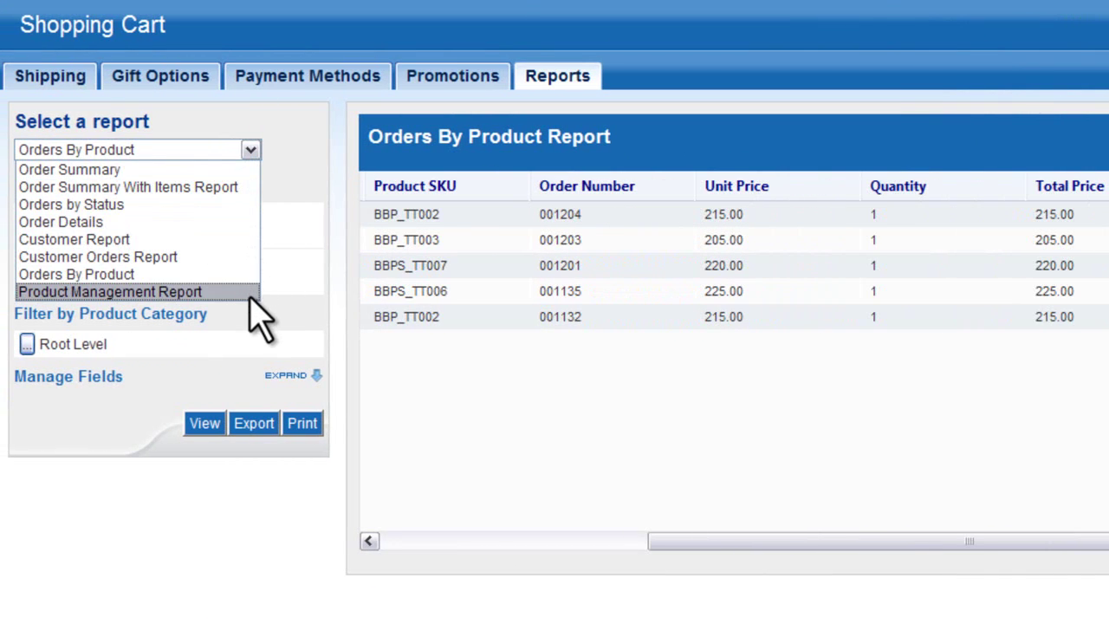
click(129, 292)
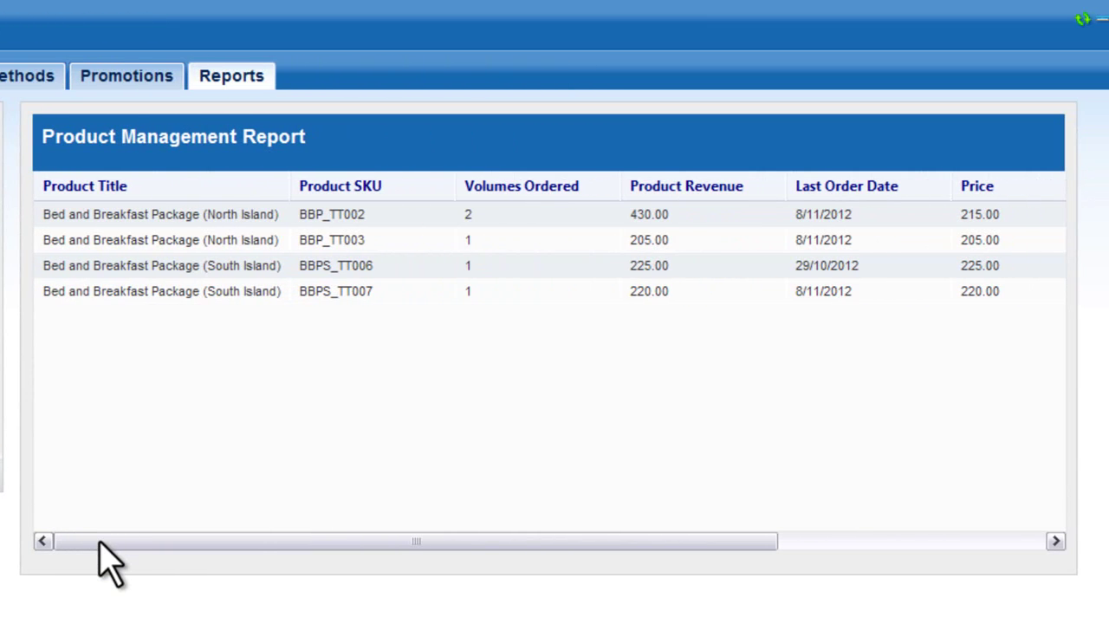
drag(98, 543, 255, 548)
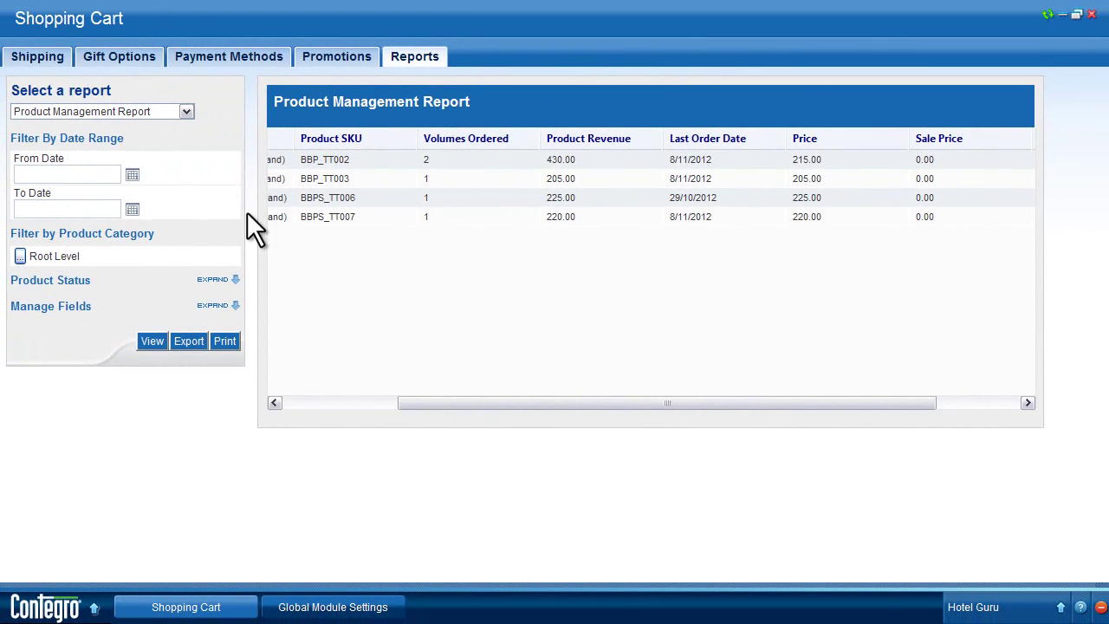
- Select Order Summary from the Select a report list
click(186, 116)
click(185, 129)
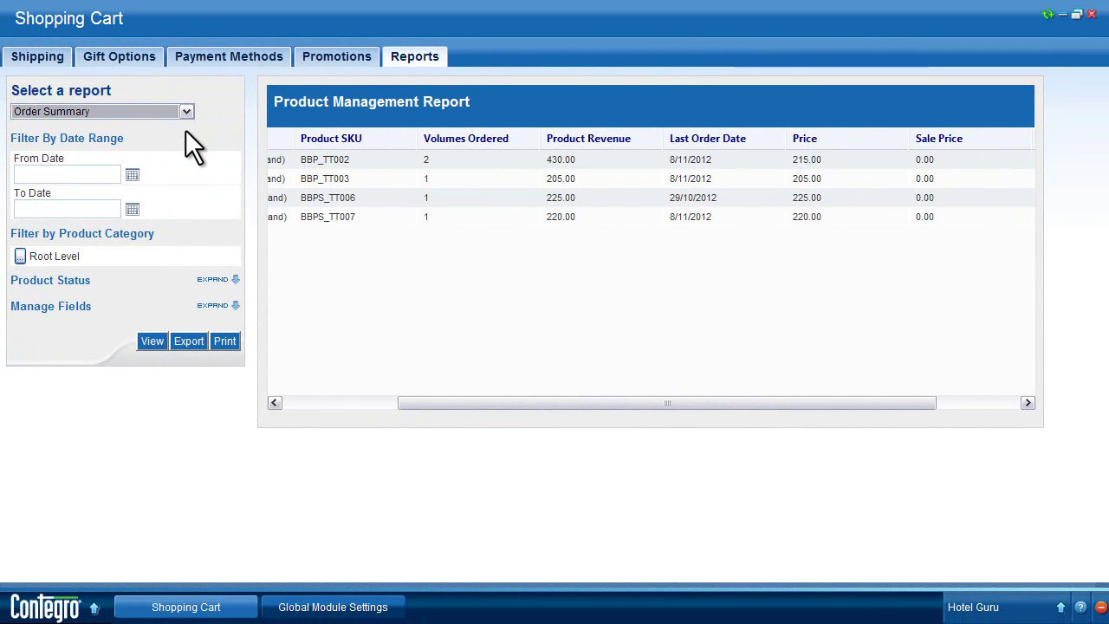